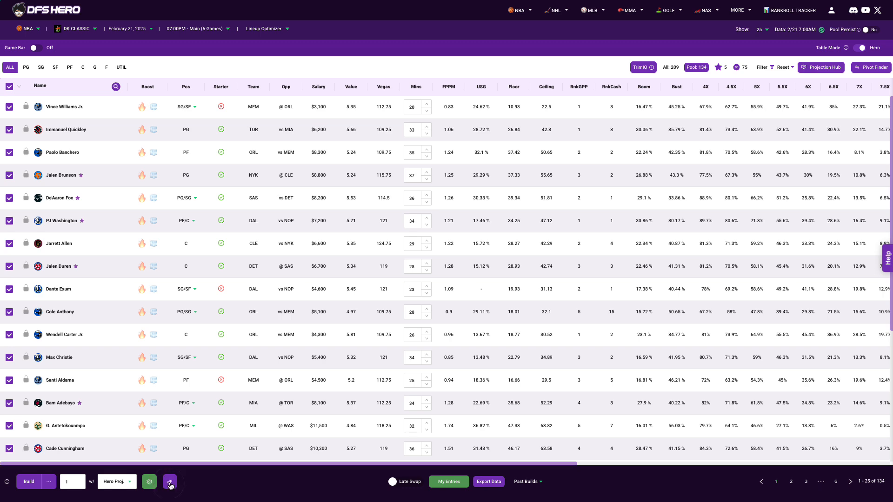
# - Open Hand-build Mode and fill the PG slot with Immanuel Quickley from the player pool
pyautogui.click(170, 483)
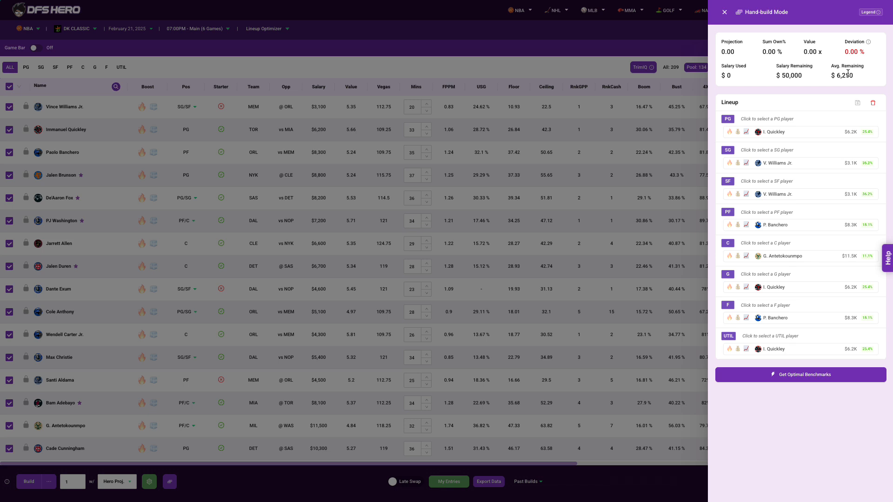
pyautogui.moveTo(868, 43)
pyautogui.click(757, 121)
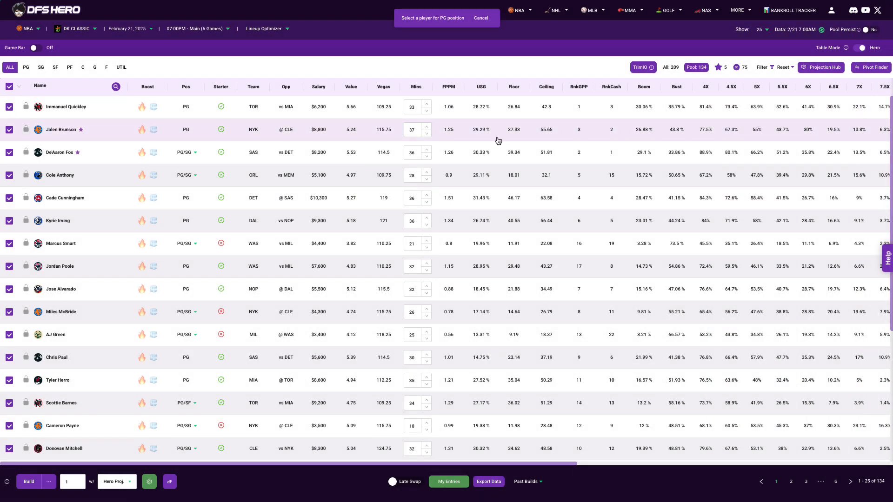
pyautogui.hscroll(10, 497, 140)
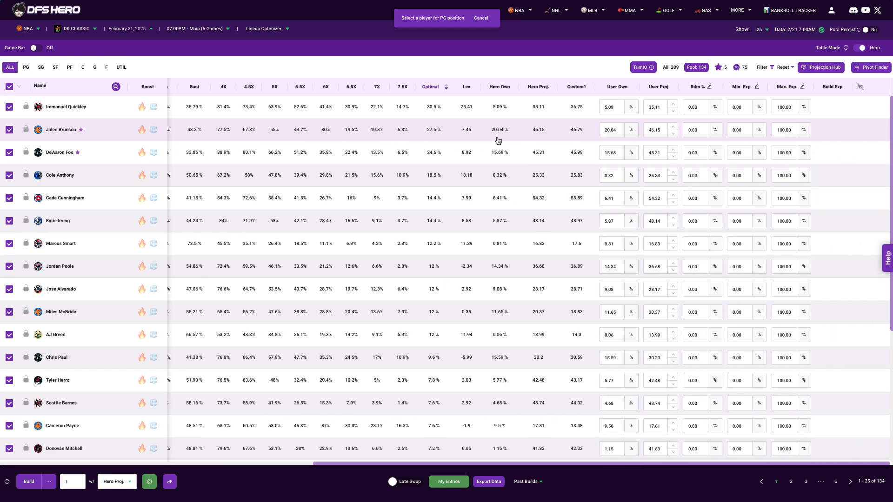
pyautogui.hscroll(-8, 498, 141)
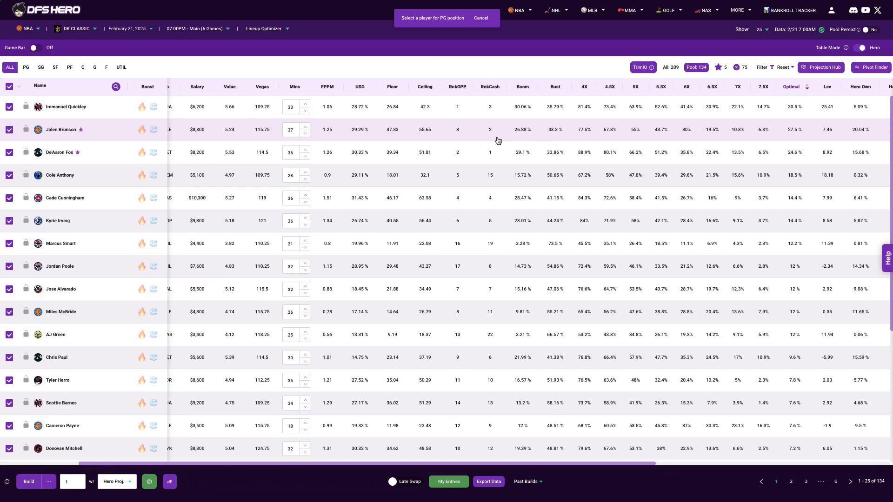
pyautogui.hscroll(-2, 381, 153)
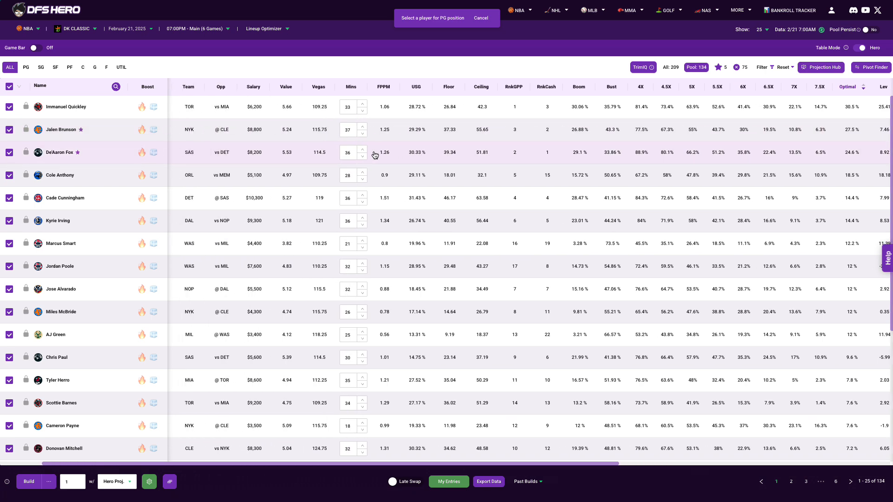
pyautogui.hscroll(-1, 255, 153)
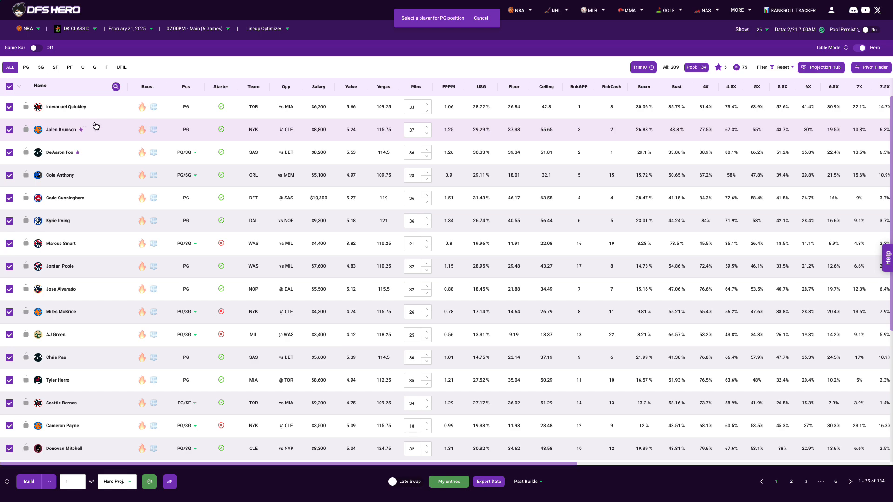
pyautogui.click(67, 108)
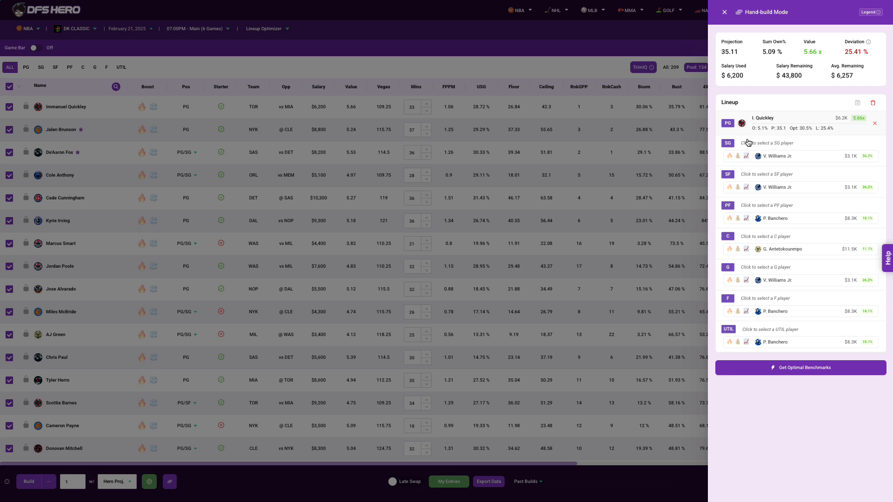
# - Compare the Hot, Value and Leverage suggestions for SG and fill the slot with the Hot pick V. Williams Jr
pyautogui.click(730, 158)
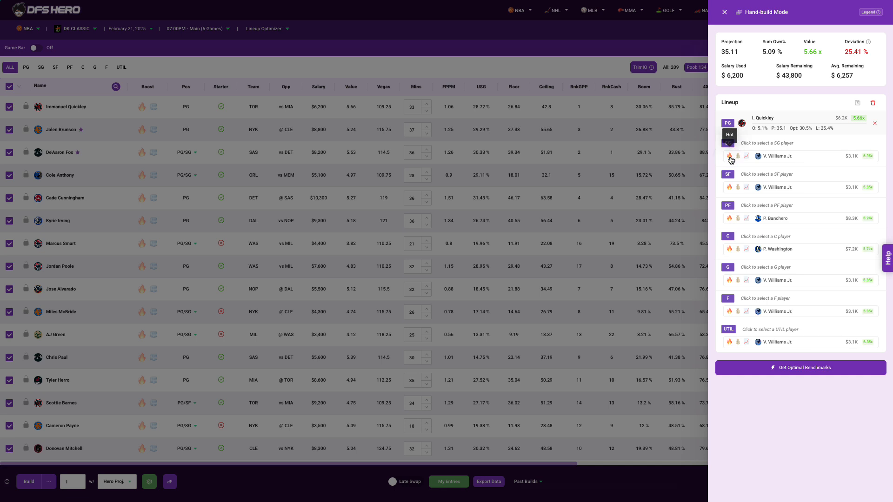
pyautogui.click(738, 158)
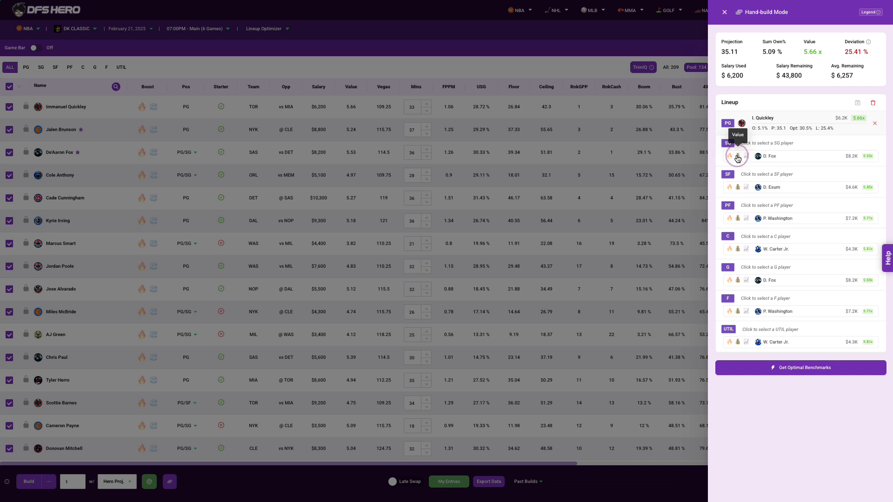
pyautogui.click(746, 158)
pyautogui.click(729, 157)
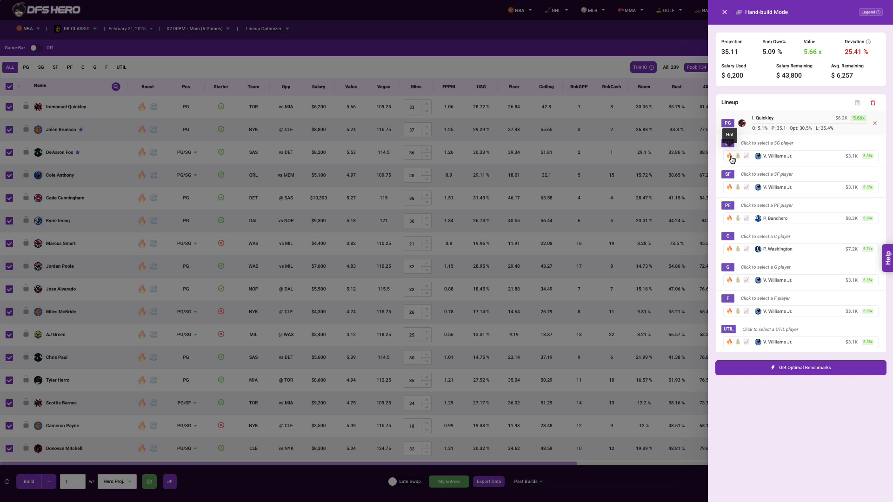
pyautogui.click(737, 157)
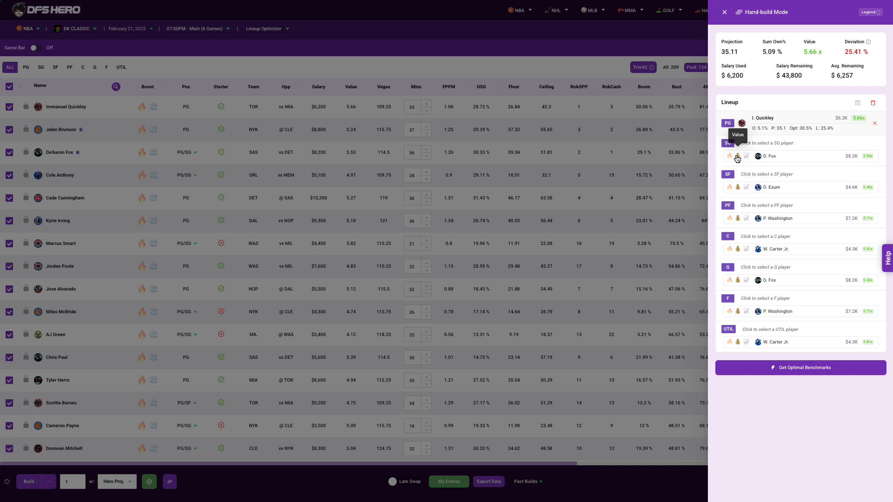
pyautogui.click(745, 157)
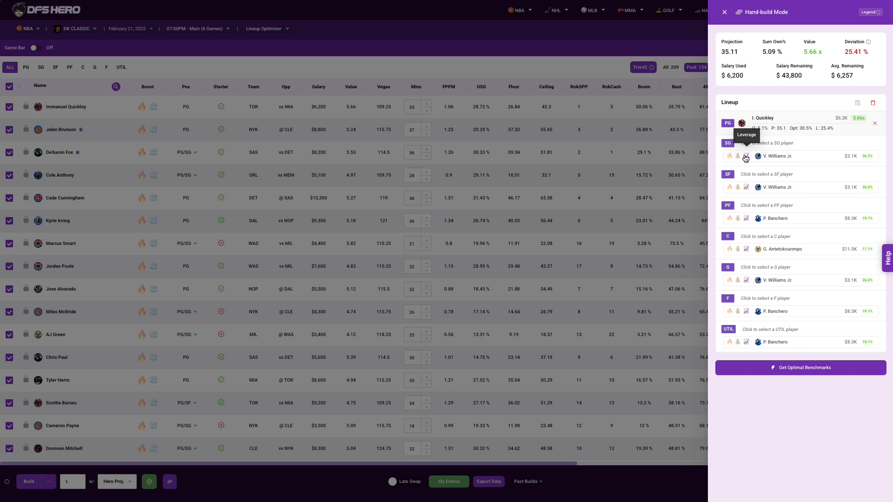
pyautogui.click(738, 156)
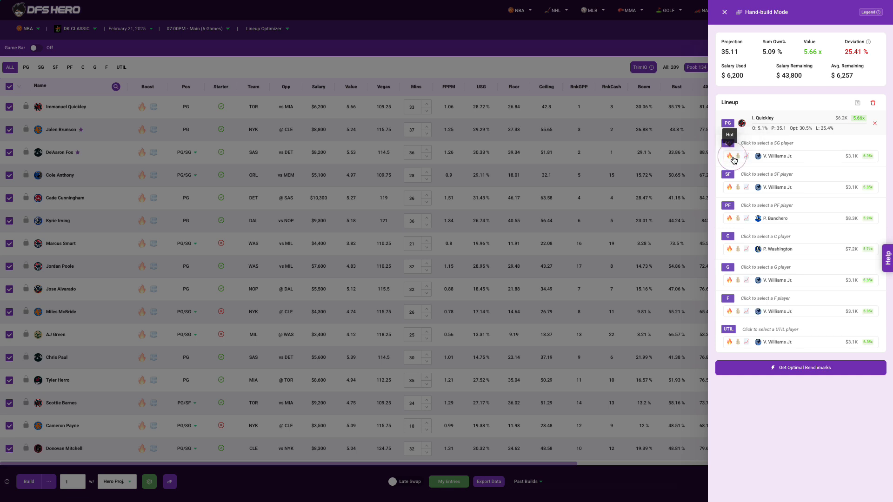
pyautogui.click(765, 158)
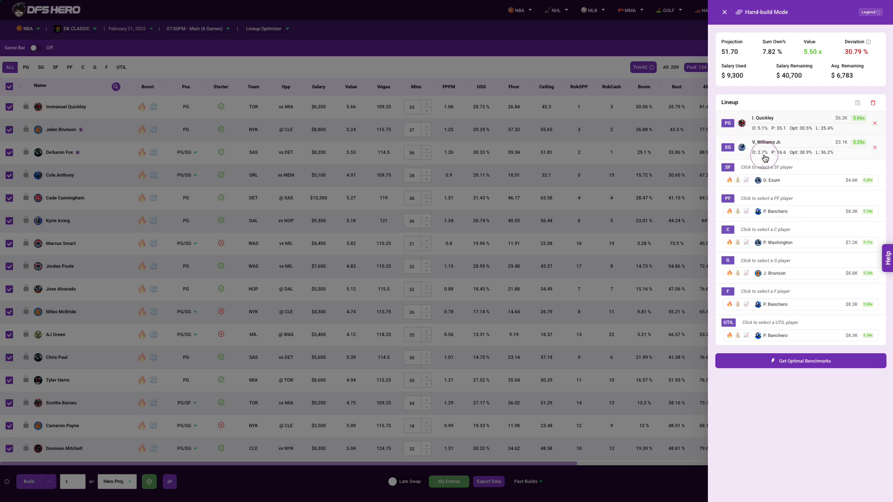
# - Compare the Value, Leverage and Hot suggestions for SF and fill the slot with D. Exum
pyautogui.click(739, 182)
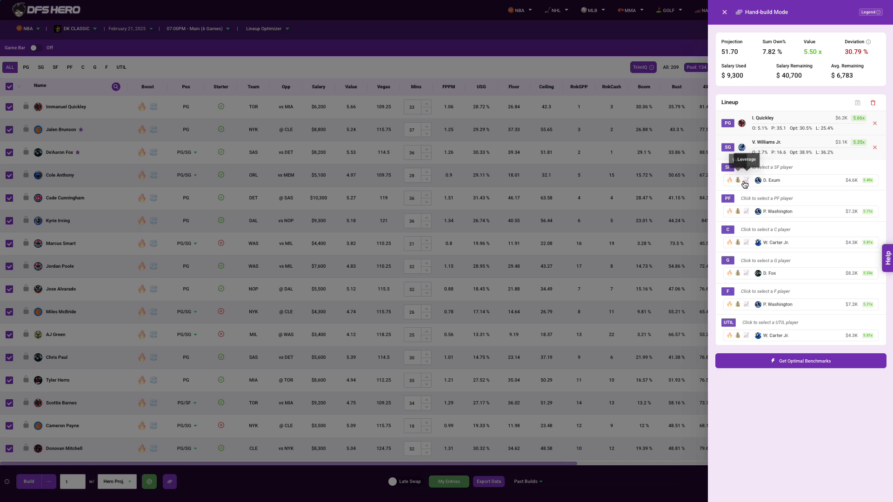
pyautogui.click(745, 181)
pyautogui.click(728, 182)
pyautogui.click(738, 181)
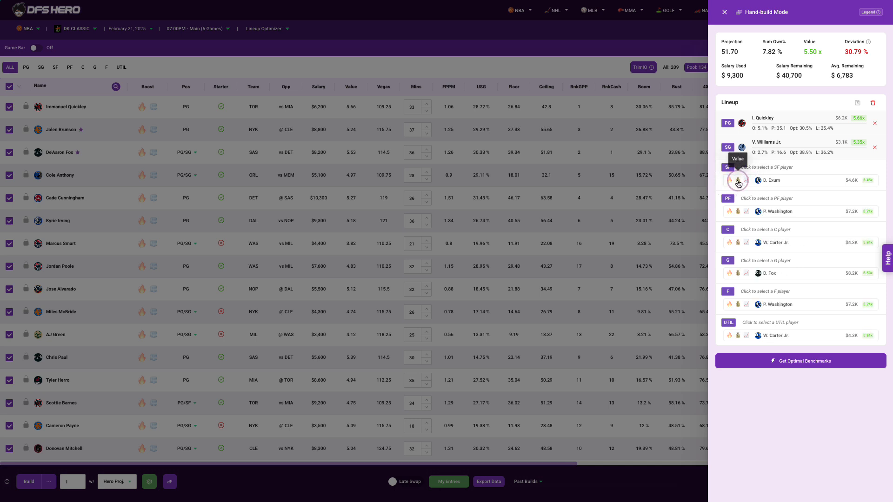
pyautogui.click(730, 181)
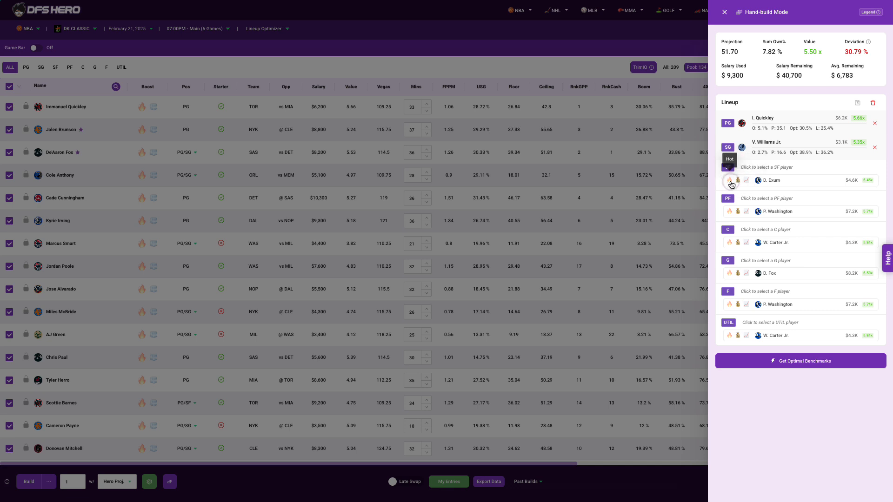
pyautogui.click(775, 181)
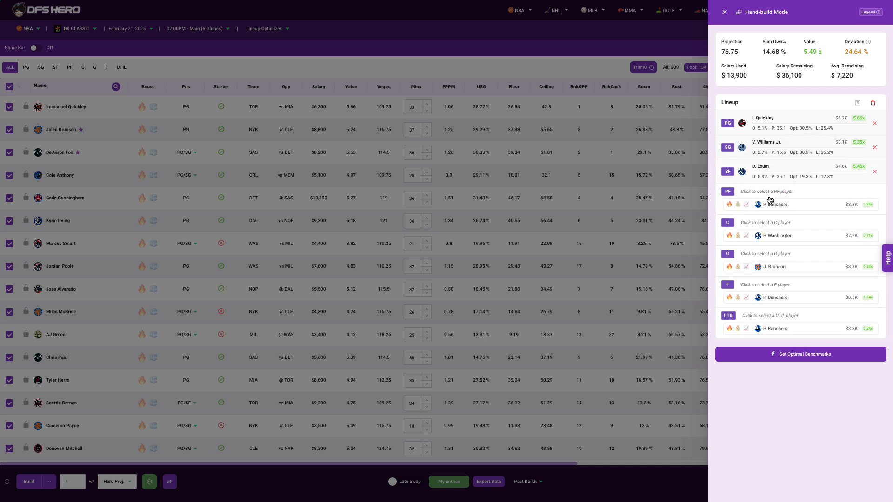
# - Fill PF, C, G, F and UTIL with the suggested P. Banchero, P. Washington, J. Brunson, M. Christie and C. Anthony
pyautogui.click(765, 204)
pyautogui.click(773, 228)
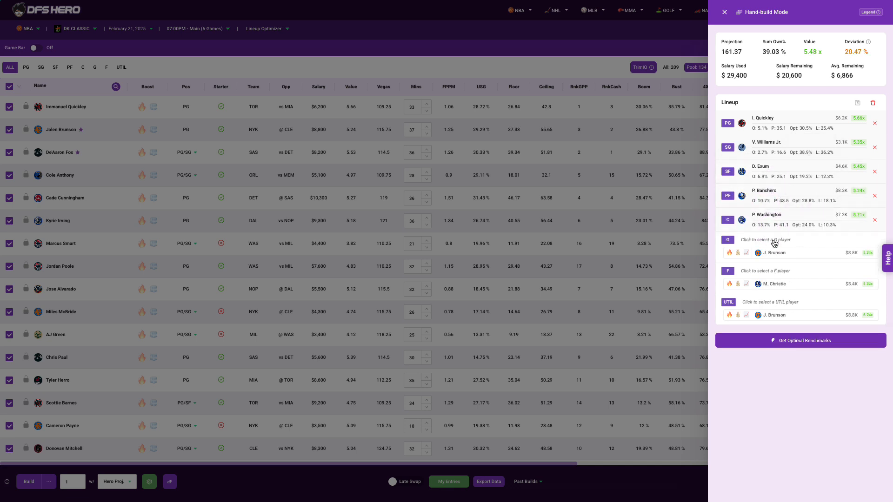
pyautogui.click(776, 253)
pyautogui.click(777, 278)
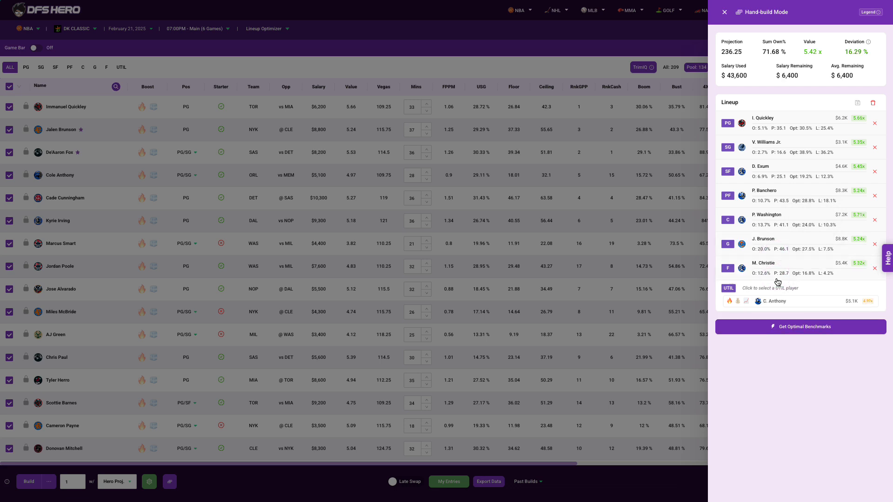
pyautogui.click(765, 303)
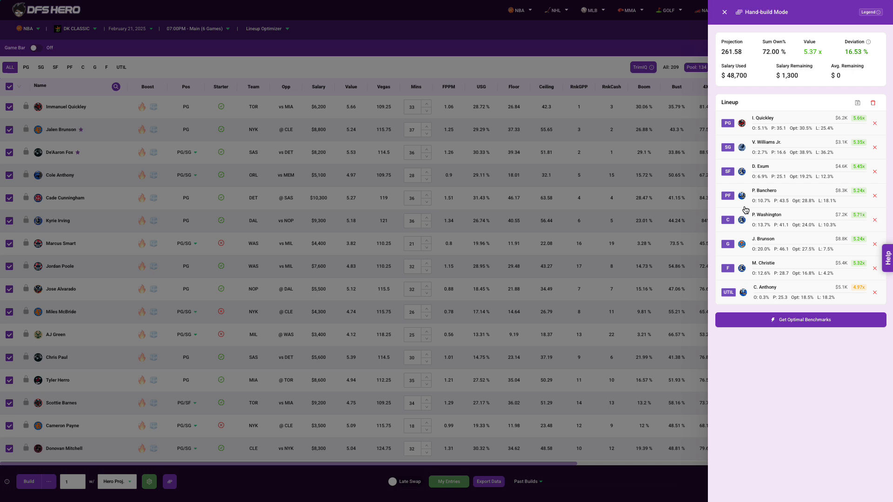
# - Clear the whole lineup and fill all slots with the lineup from the optimal benchmarks
pyautogui.click(873, 103)
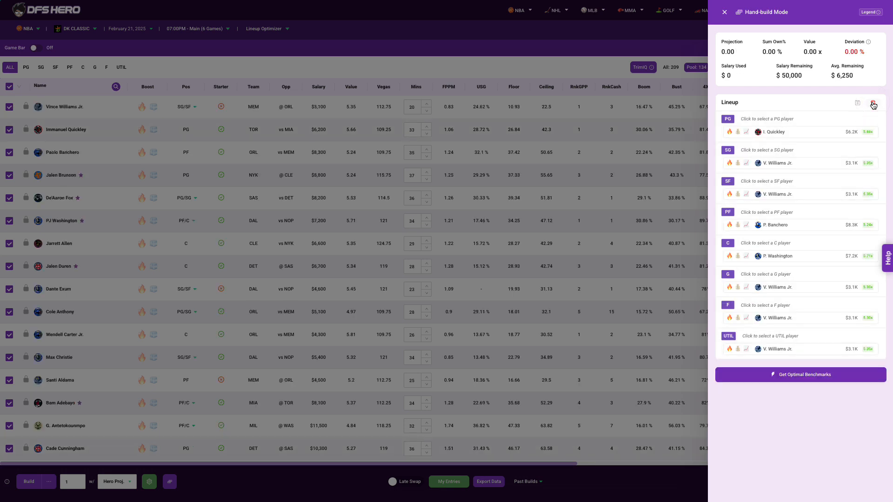
pyautogui.click(759, 377)
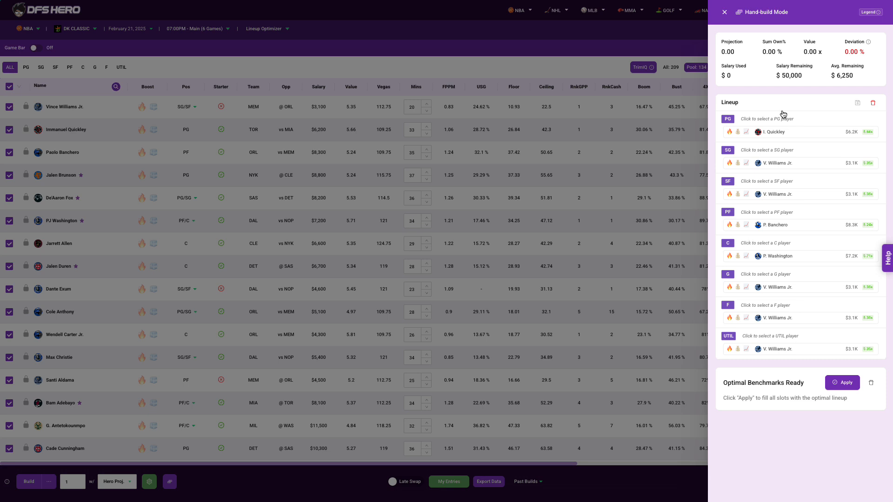
pyautogui.click(841, 382)
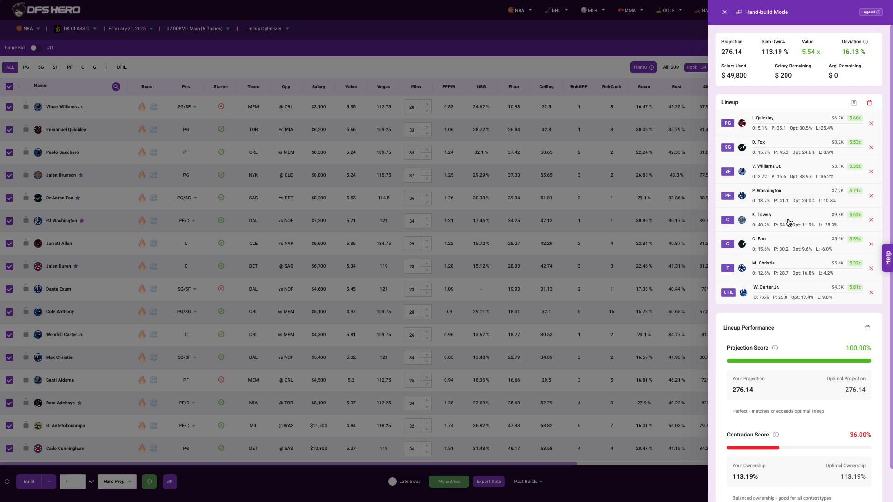
# - Try J. Allen in place of K. Towns at C, and restore K. Towns to compare the Lineup Performance scores
pyautogui.click(871, 220)
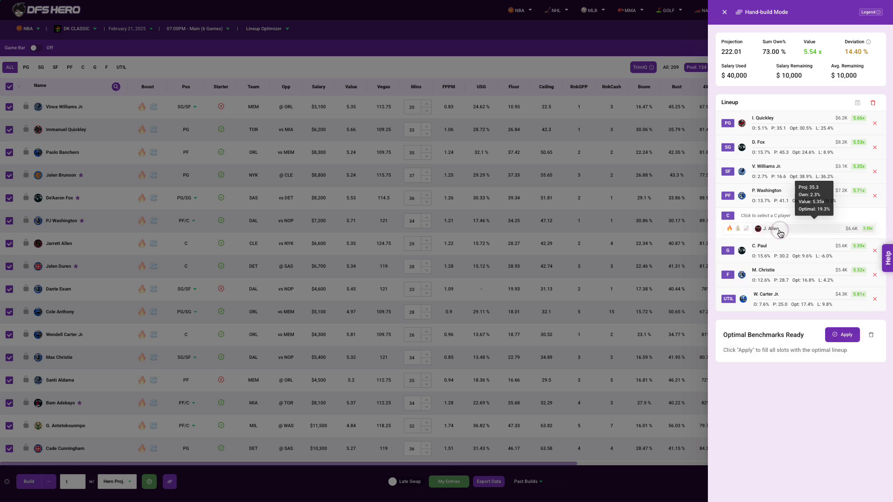
pyautogui.click(780, 232)
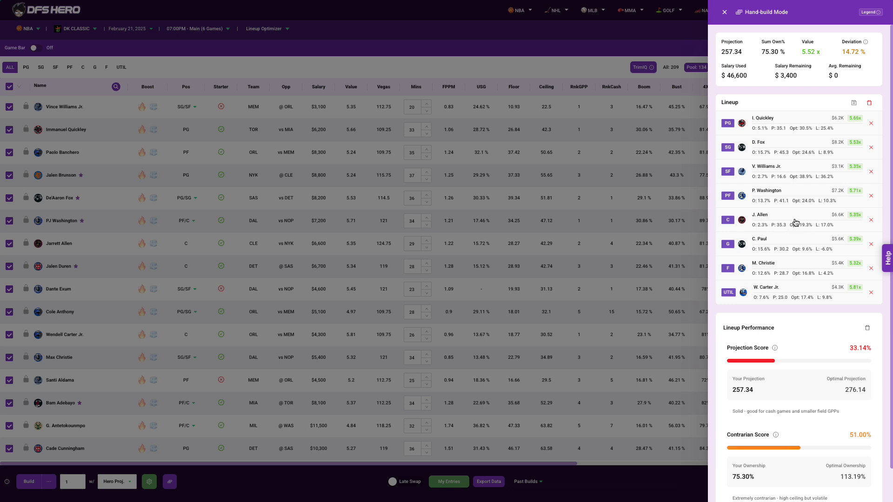
pyautogui.click(871, 220)
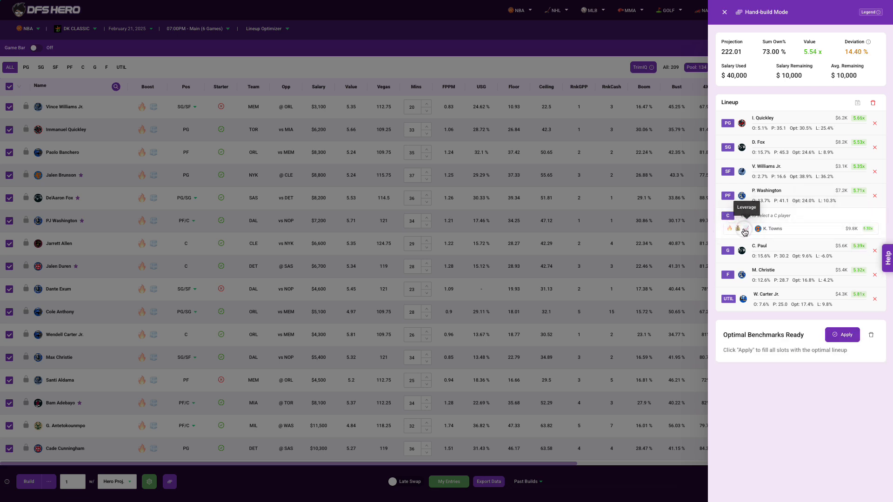
pyautogui.click(786, 230)
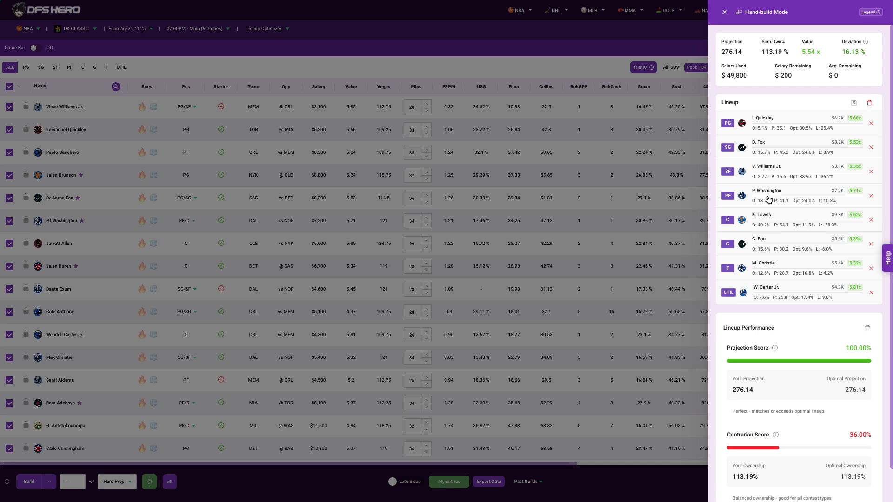
pyautogui.scroll(-1, 765, 242)
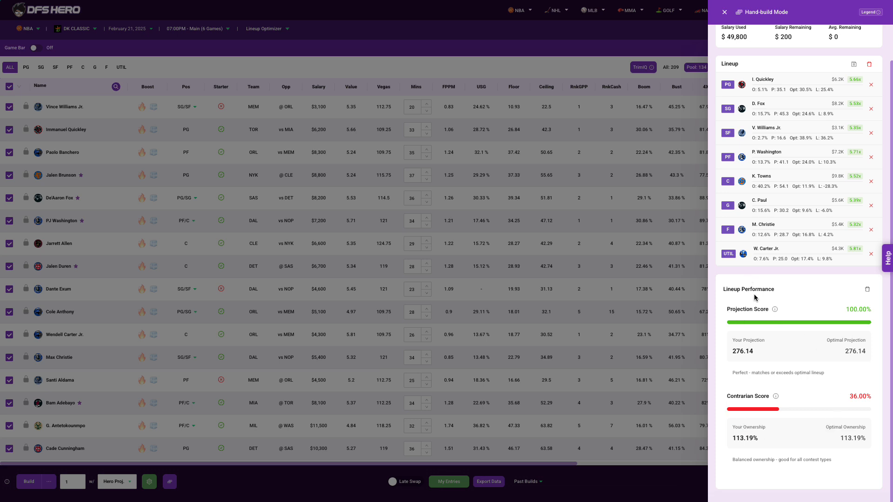
# - Remove K. Towns from the C slot and add him back to review the optimal lineup's scores
pyautogui.click(871, 182)
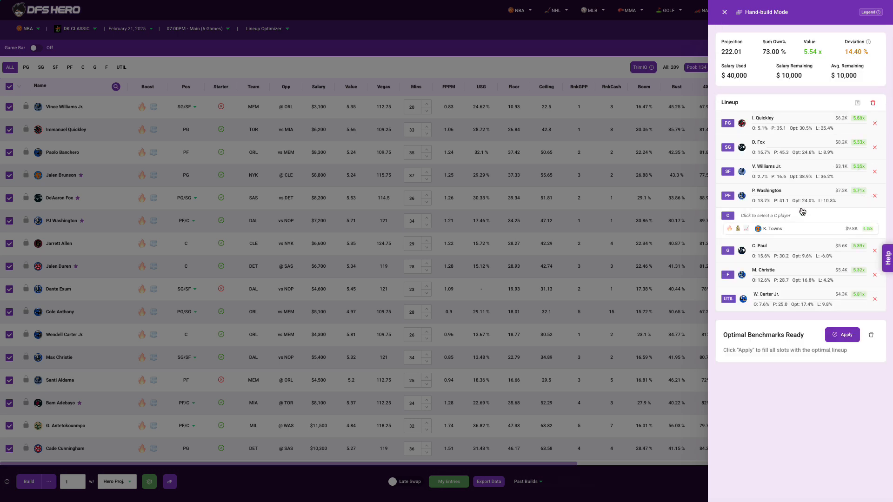
pyautogui.click(772, 229)
pyautogui.scroll(-1, 762, 358)
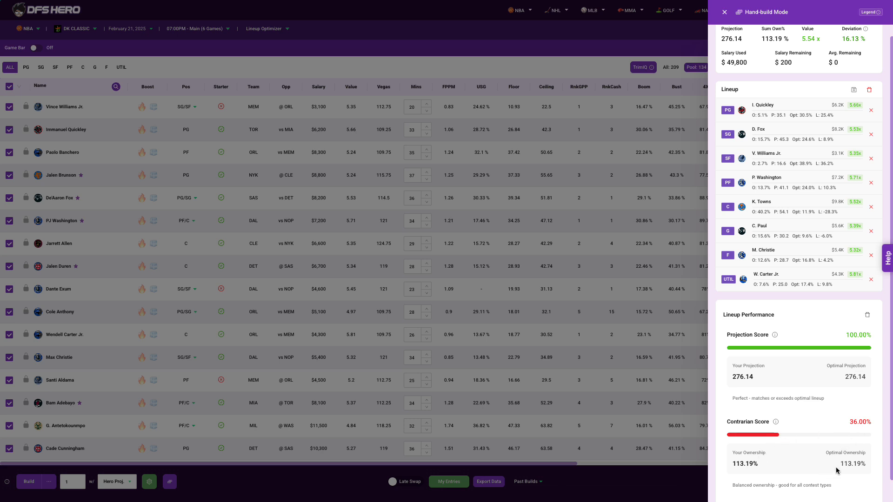
# - Replace K. Towns with J. Allen in the C slot and review the projection and contrarian scores
pyautogui.click(871, 207)
pyautogui.moveTo(774, 233)
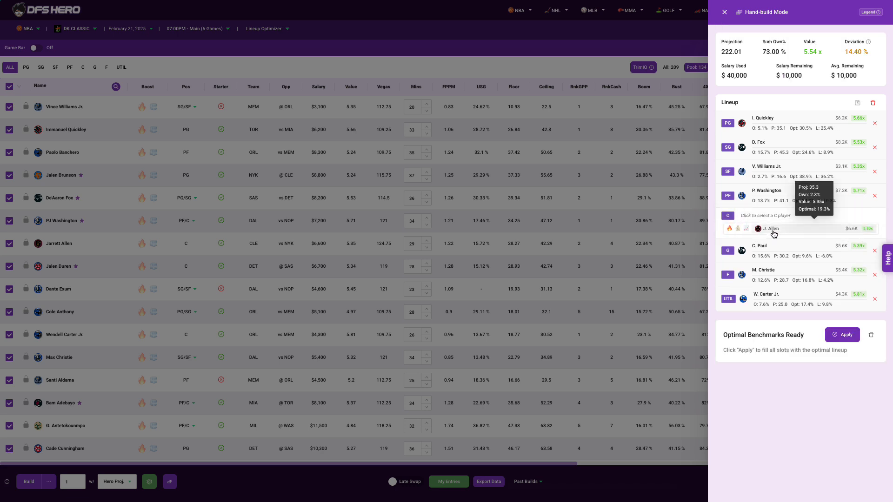
pyautogui.click(774, 229)
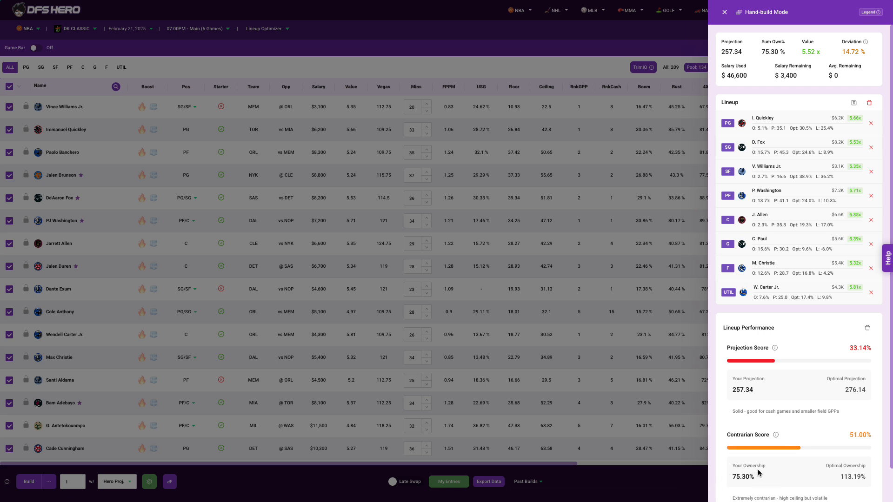
pyautogui.scroll(-1, 759, 465)
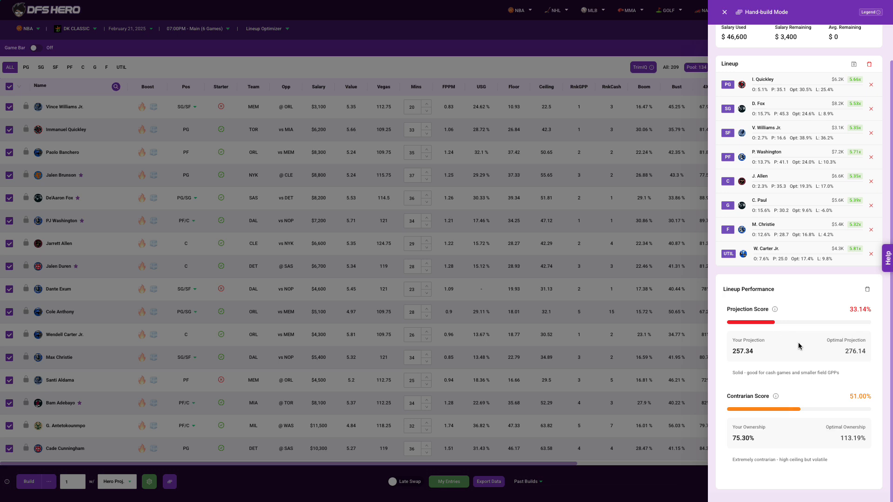
pyautogui.scroll(1, 798, 342)
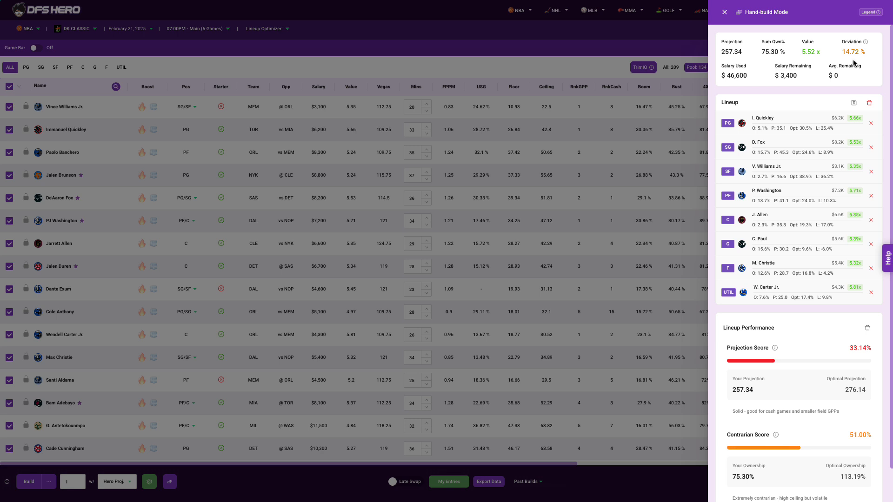
# - Clear the whole lineup and add suggested I. Quickley at PG, V. Williams Jr. at SG, D. Exum at SF and P. Banchero at PF
pyautogui.click(870, 104)
pyautogui.click(770, 132)
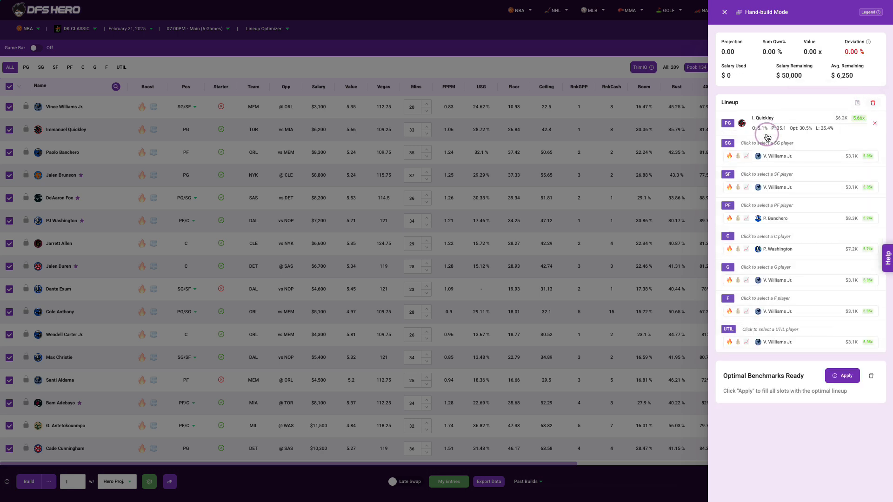
pyautogui.click(773, 156)
pyautogui.click(775, 181)
pyautogui.click(778, 206)
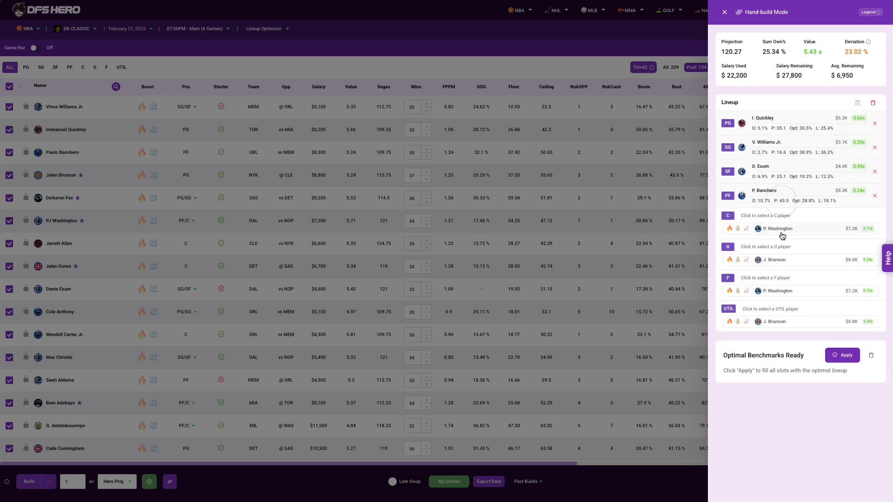
# - Fill the remaining slots with suggested P. Washington at C, J. Brunson at G, M. Christie at F and C. Anthony at UTIL
pyautogui.click(782, 231)
pyautogui.click(781, 254)
pyautogui.click(783, 280)
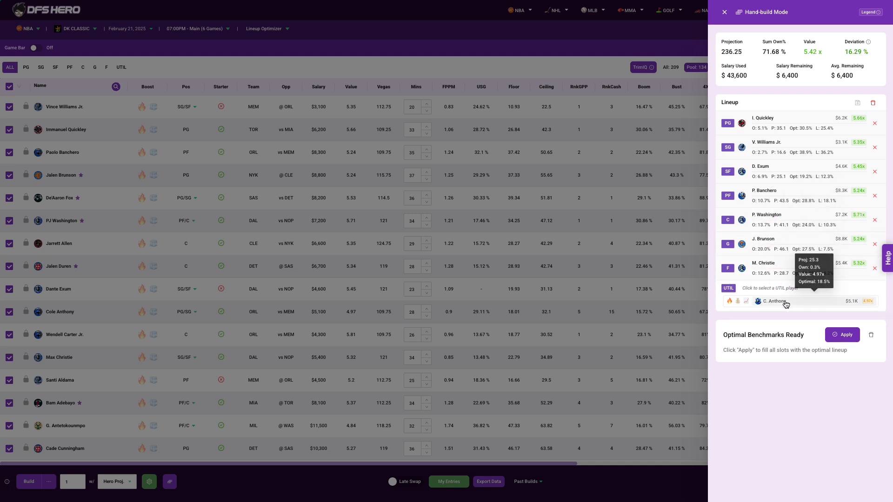
pyautogui.click(785, 302)
# - Review the Lineup Performance scores, delete the optimal benchmarks and generate them again for the completed lineup
pyautogui.scroll(-1, 775, 363)
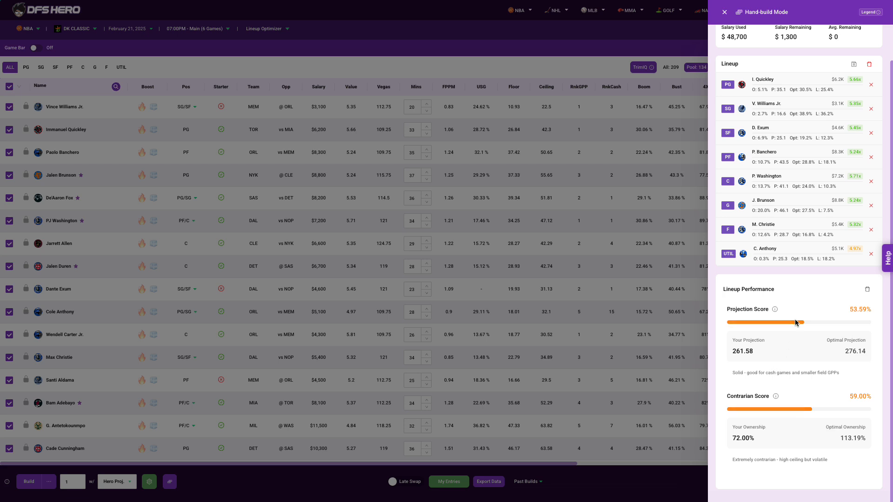
pyautogui.scroll(1, 833, 233)
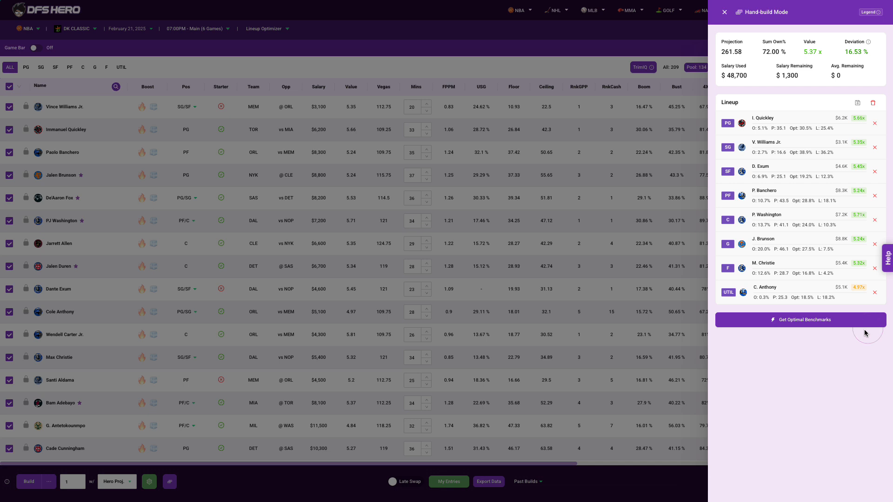
pyautogui.click(868, 330)
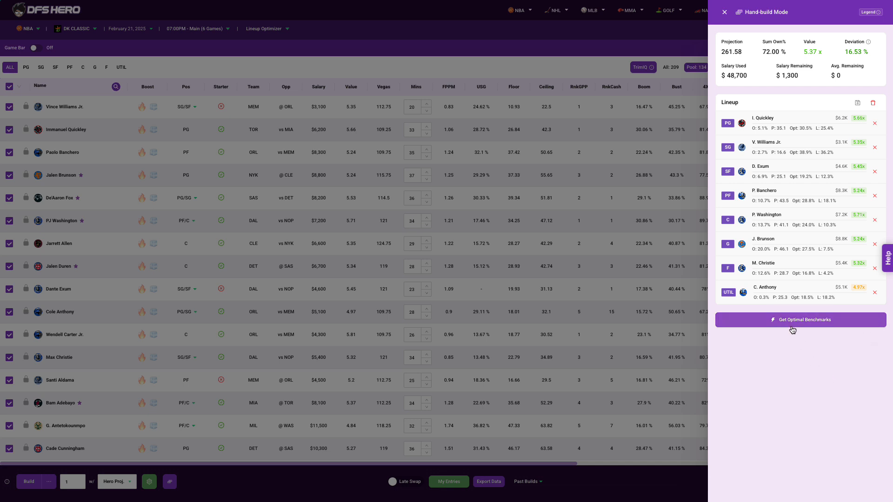
pyautogui.click(790, 329)
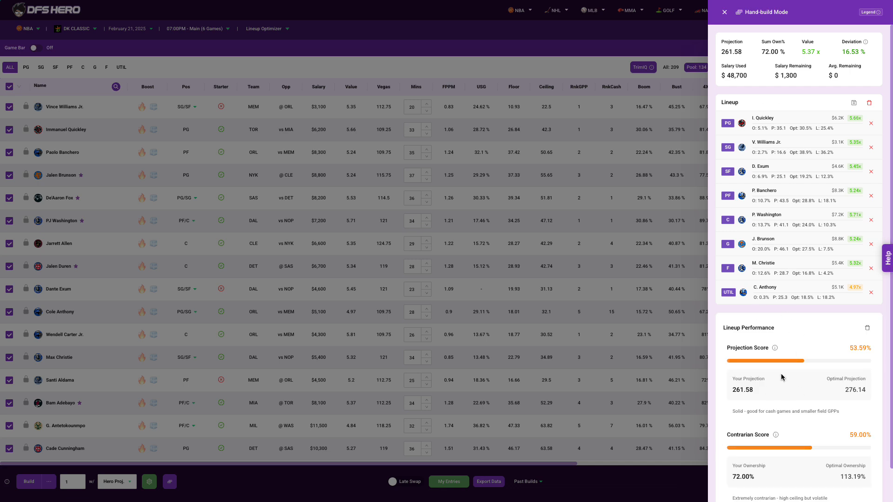
# - Clear all players from the lineup while keeping the optimal benchmarks
pyautogui.click(870, 104)
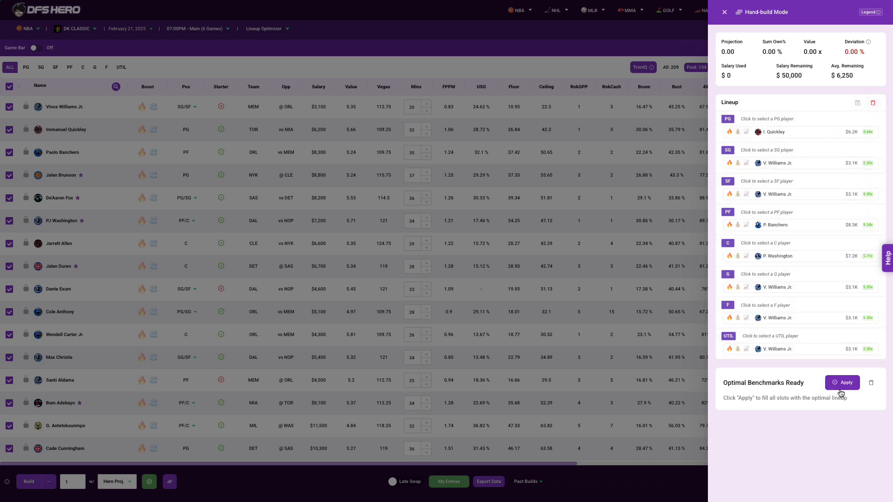